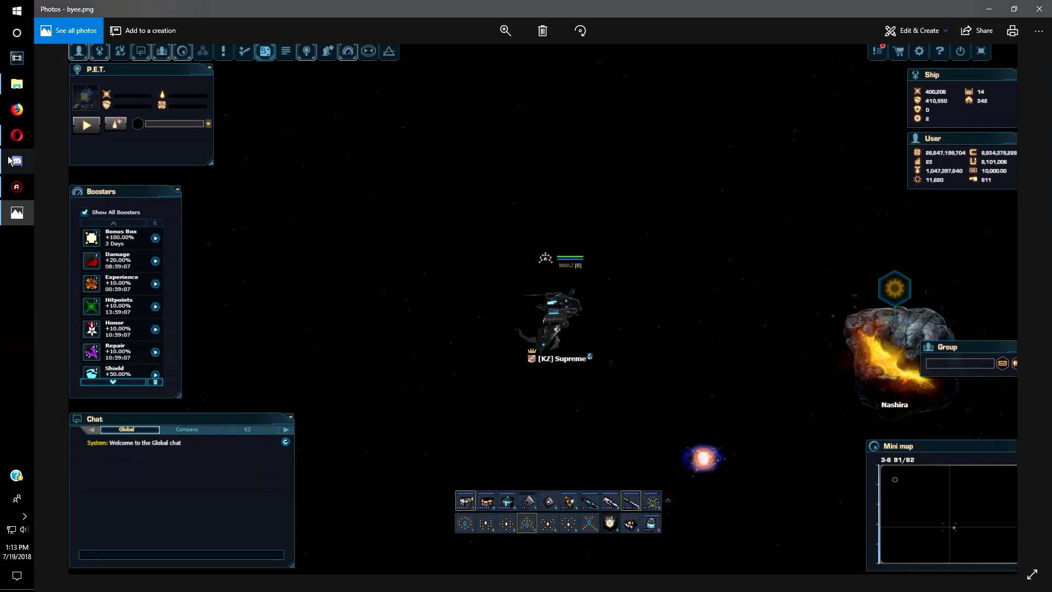
# Log in to DarkOrbit Reloaded with the saved account and inspect the returned loginError code.
pyautogui.click(17, 134)
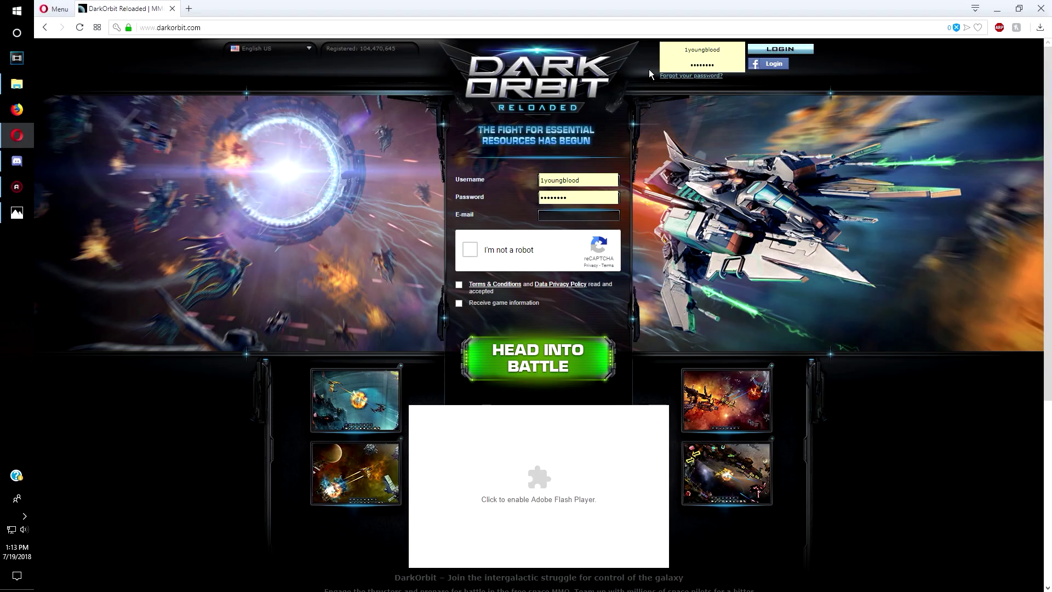
pyautogui.click(681, 116)
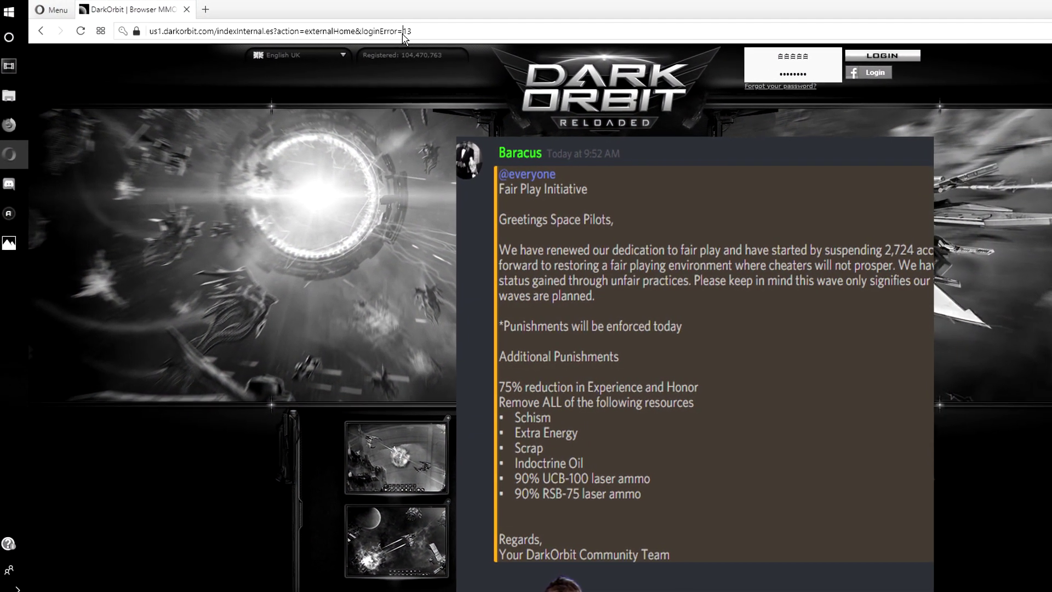
pyautogui.click(376, 29)
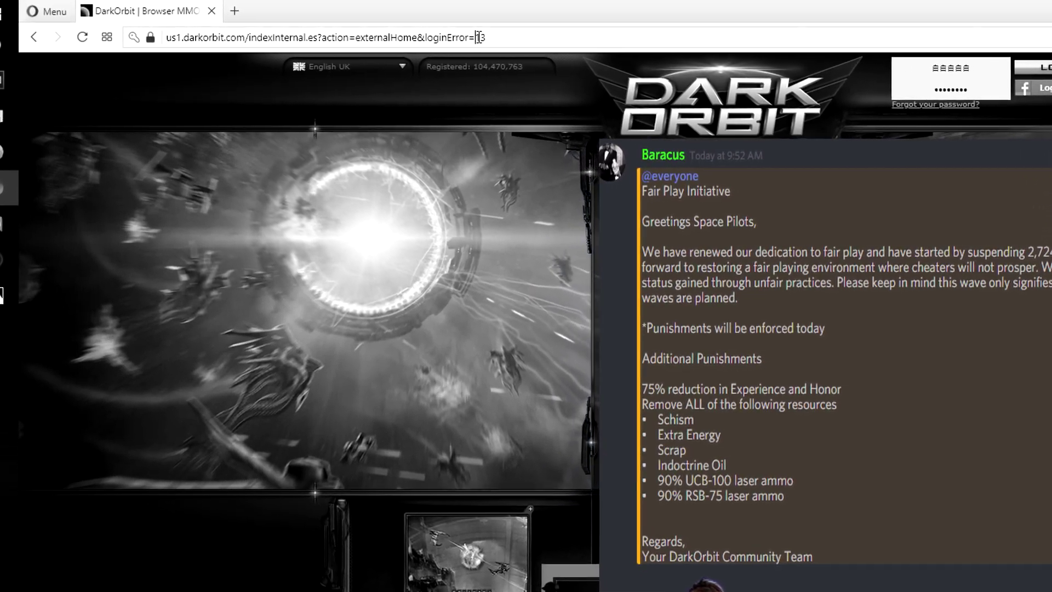
pyautogui.moveTo(479, 37); pyautogui.dragTo(485, 37)
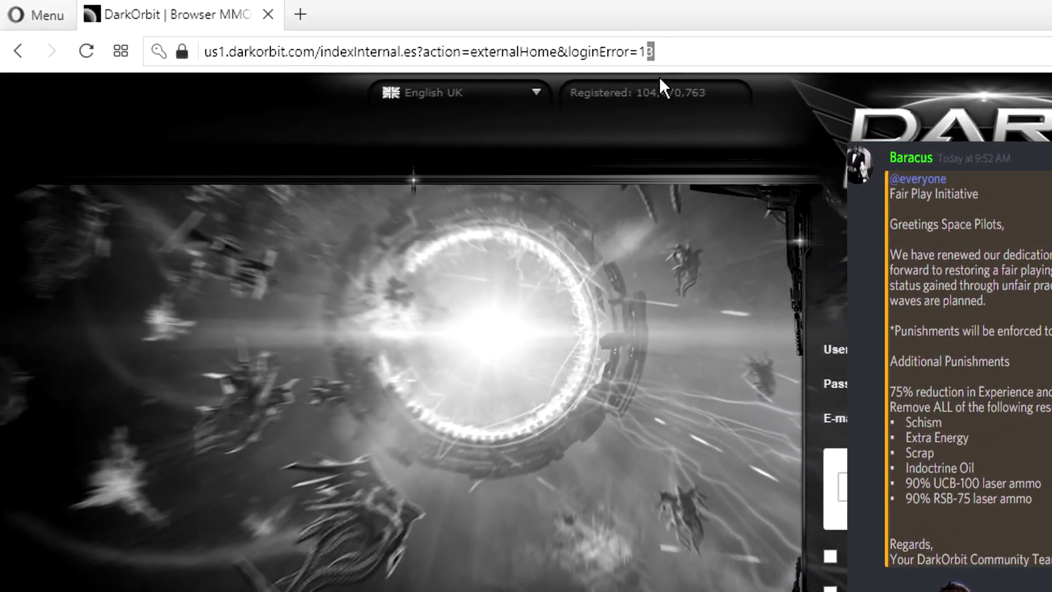
# Load binance.com in a new browser tab to show the BTC market listings.
pyautogui.hotkey('ctrl', 't')
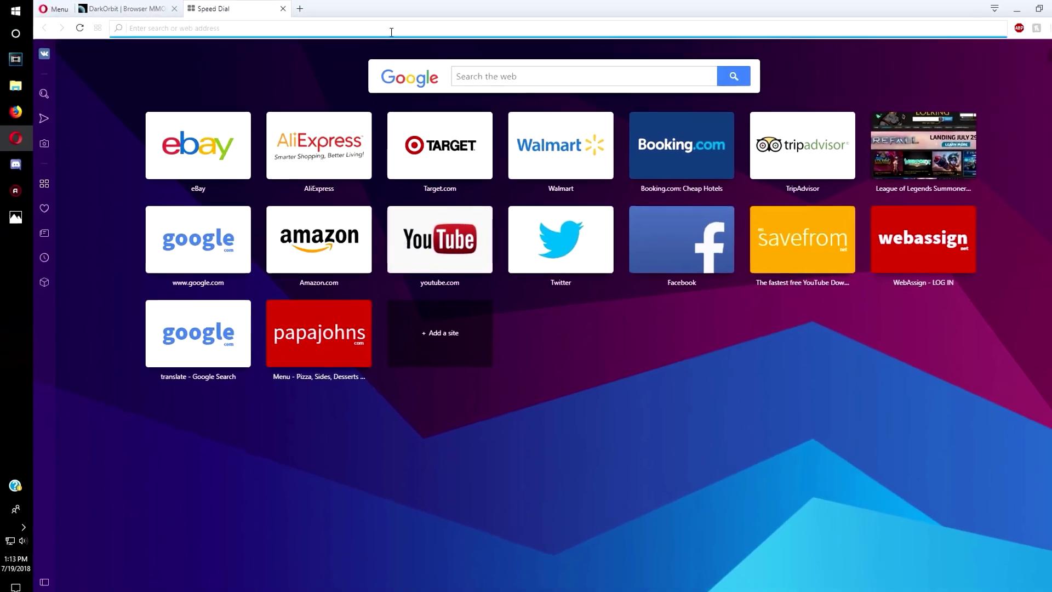
pyautogui.write('binance.com')
pyautogui.press('Return')
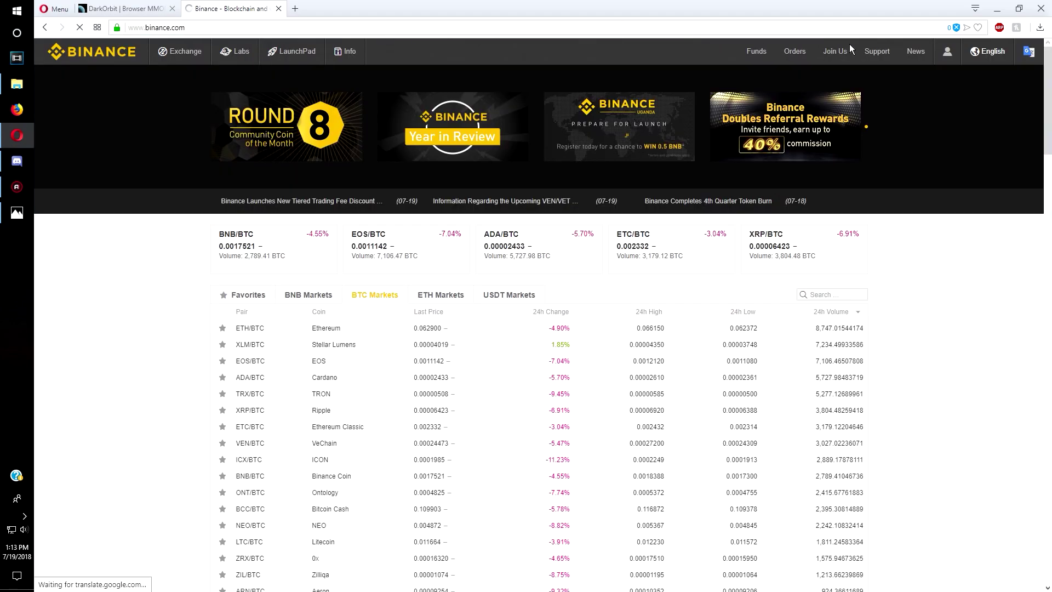